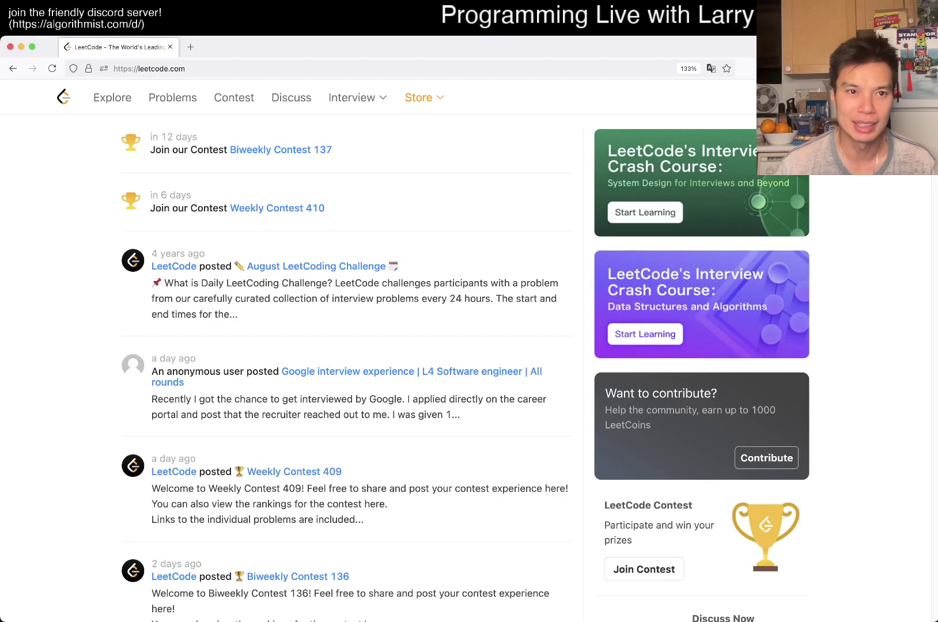
Step: From Problems, open today's daily question, 2053 Kth Distinct String in an Array
{"action": "left_click", "coordinate": [172, 98]}
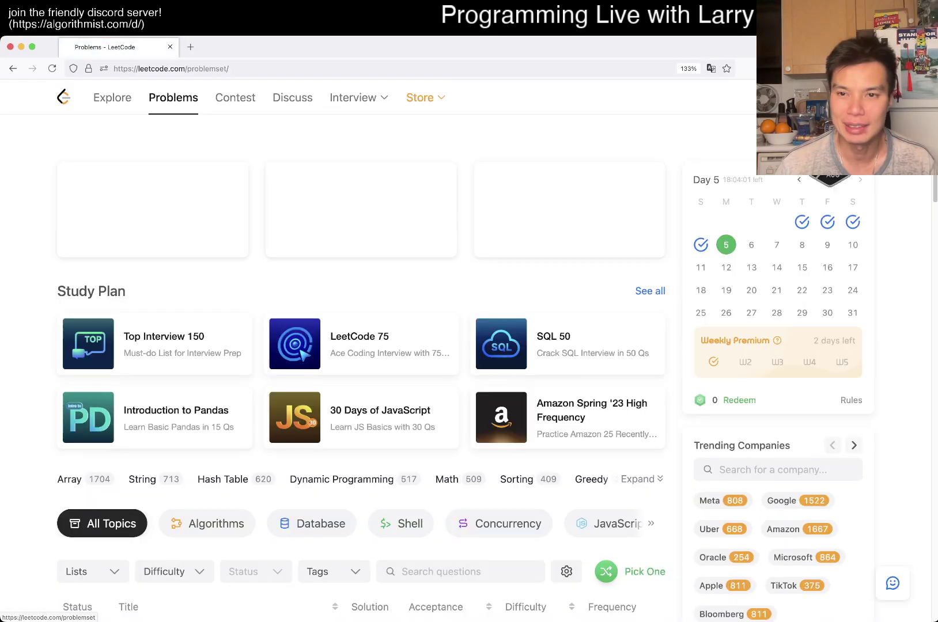
{"action": "left_click", "coordinate": [725, 245]}
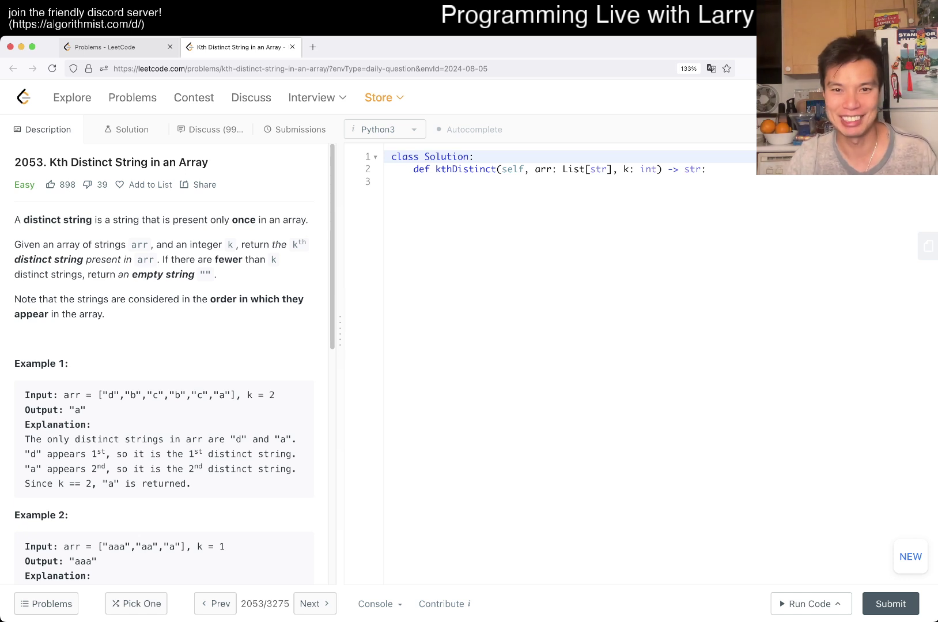
Step: Move the caret to a new line inside the empty kthDistinct method
{"action": "key", "text": "Down"}
{"action": "key", "text": "Down"}
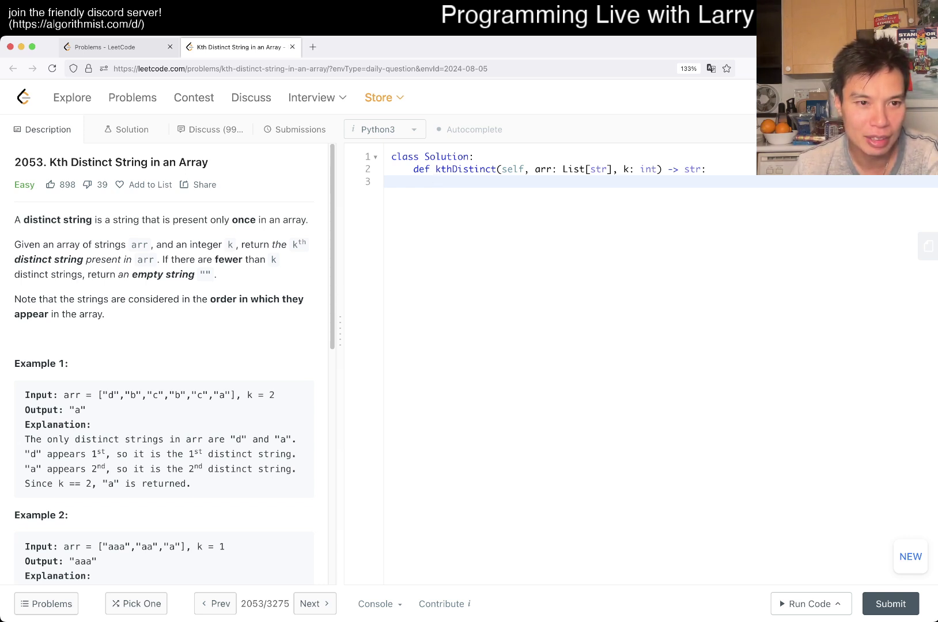
{"action": "mouse_move", "coordinate": [126, 297]}
{"action": "left_mouse_down"}
{"action": "mouse_move", "coordinate": [249, 299]}
{"action": "mouse_move", "coordinate": [126, 298]}
{"action": "left_mouse_up"}
{"action": "scroll", "coordinate": [174, 363], "scroll_direction": "down", "scroll_amount": 1}
{"action": "scroll", "coordinate": [175, 363], "scroll_direction": "down", "scroll_amount": 2}
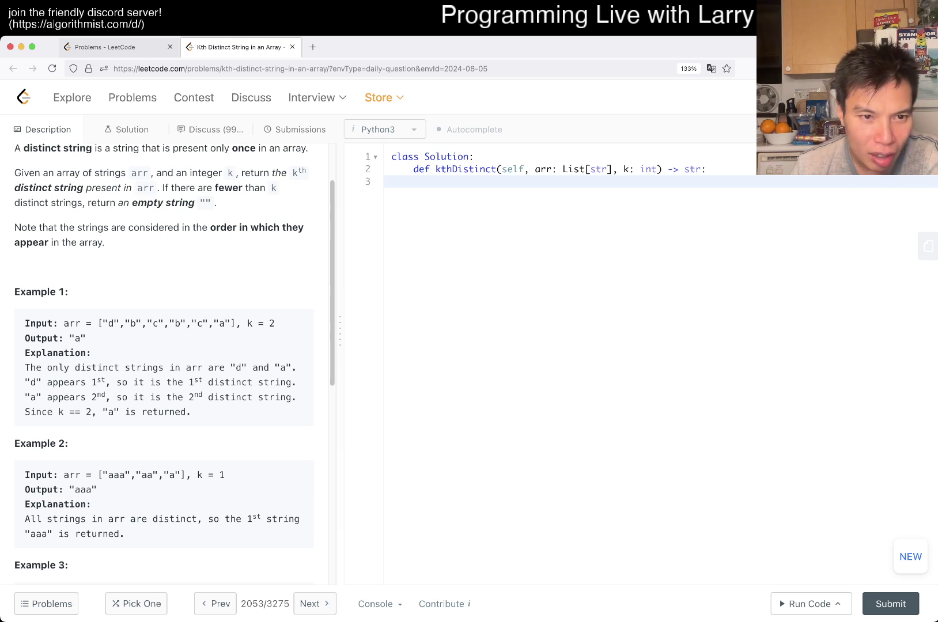
{"action": "left_click_drag", "start_coordinate": [102, 323], "coordinate": [208, 323]}
{"action": "left_click", "coordinate": [234, 311]}
{"action": "scroll", "coordinate": [233, 311], "scroll_direction": "down", "scroll_amount": 1}
{"action": "scroll", "coordinate": [232, 311], "scroll_direction": "down", "scroll_amount": 1}
{"action": "scroll", "coordinate": [233, 311], "scroll_direction": "down", "scroll_amount": 1}
{"action": "scroll", "coordinate": [165, 366], "scroll_direction": "down", "scroll_amount": 4}
{"action": "scroll", "coordinate": [164, 365], "scroll_direction": "up", "scroll_amount": 3}
{"action": "scroll", "coordinate": [164, 366], "scroll_direction": "down", "scroll_amount": 3}
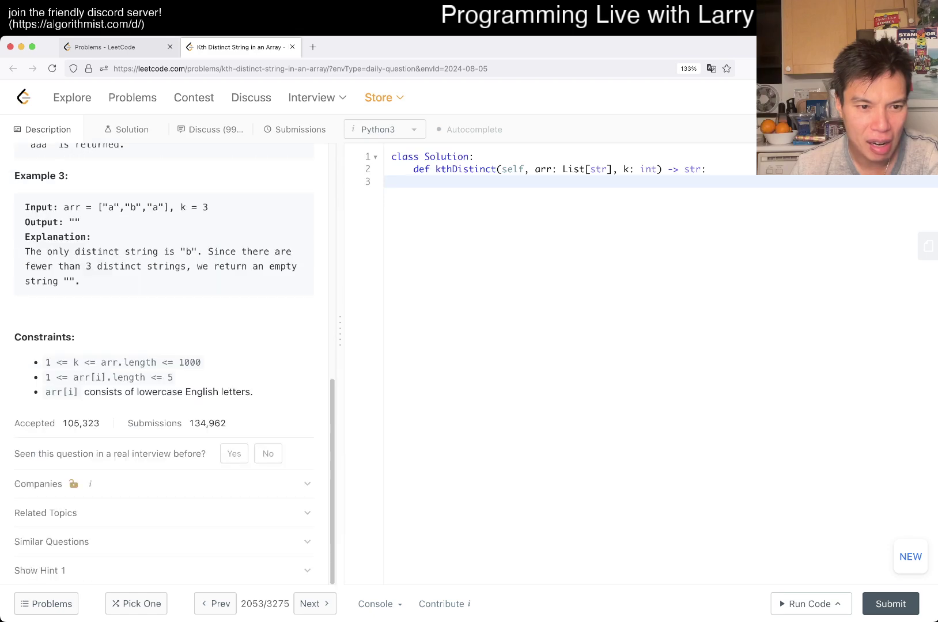
{"action": "scroll", "coordinate": [163, 365], "scroll_direction": "up", "scroll_amount": 1}
{"action": "scroll", "coordinate": [175, 364], "scroll_direction": "up", "scroll_amount": 3}
{"action": "scroll", "coordinate": [174, 363], "scroll_direction": "up", "scroll_amount": 1}
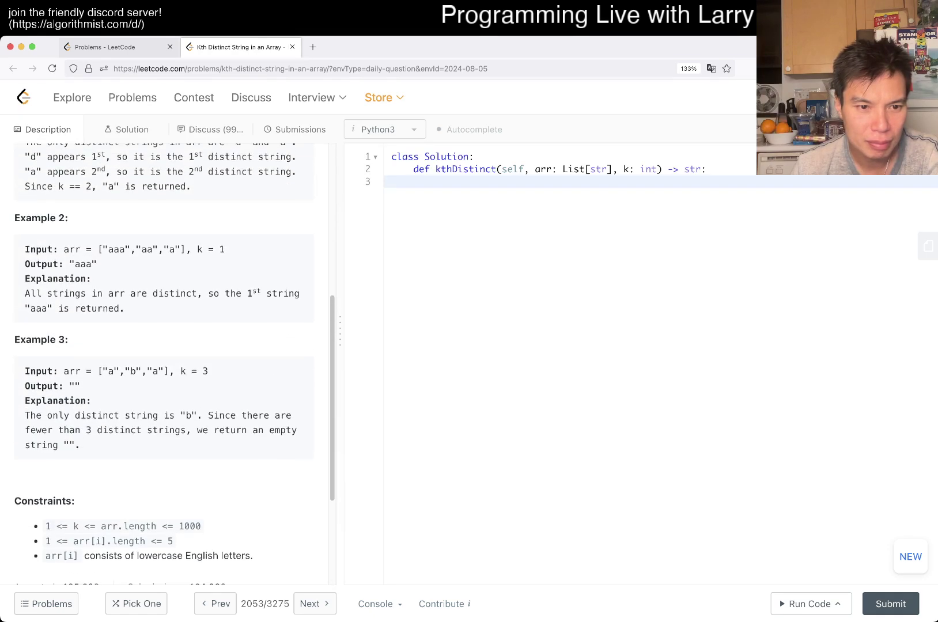
{"action": "scroll", "coordinate": [175, 363], "scroll_direction": "up", "scroll_amount": 3}
{"action": "scroll", "coordinate": [175, 364], "scroll_direction": "up", "scroll_amount": 1}
{"action": "scroll", "coordinate": [174, 363], "scroll_direction": "up", "scroll_amount": 2}
{"action": "scroll", "coordinate": [164, 363], "scroll_direction": "up", "scroll_amount": 1}
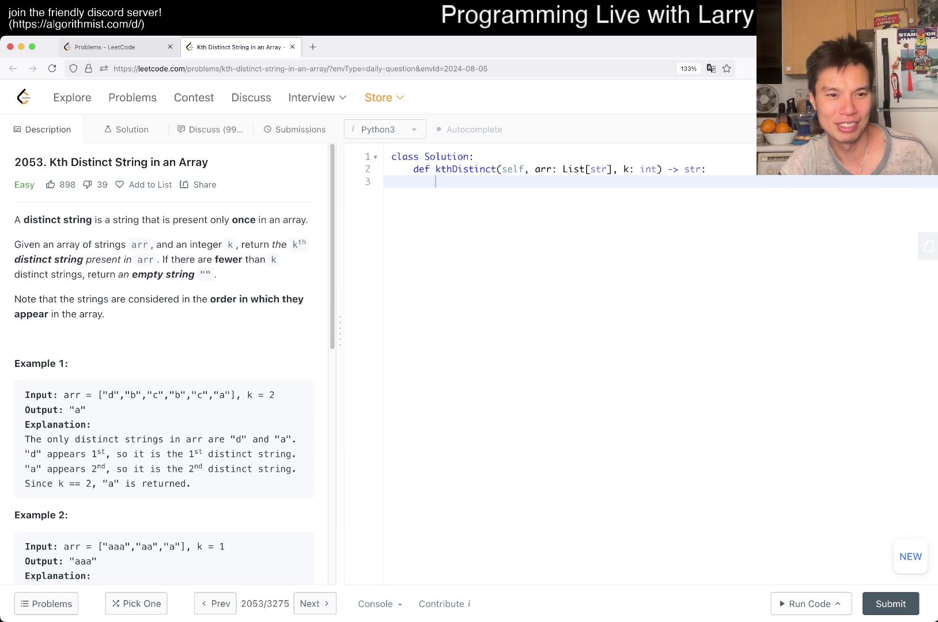
{"action": "type", "text": "arr.sort()"}
Step: Replace arr.sort() with sorted(collections.Counter(arr).items()), adding a blank line above it
{"action": "key", "text": "BackSpace"}
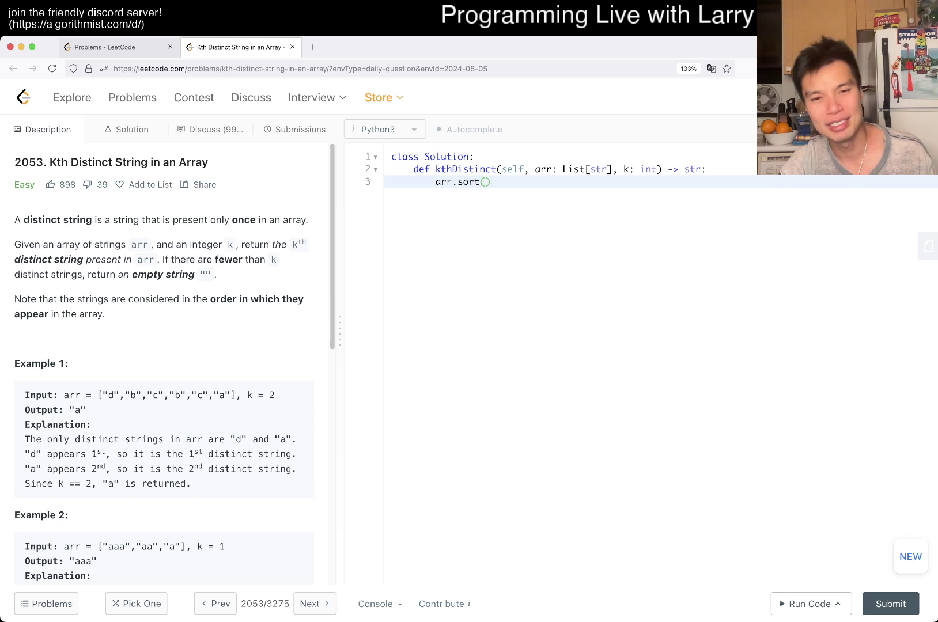
{"action": "key", "text": "BackSpace"}
{"action": "key", "text": "BackSpace"}
{"action": "key", "text": "BackSpace"}
{"action": "key", "text": "BackSpace"}
{"action": "key", "text": "BackSpace"}
{"action": "key", "text": "BackSpace"}
{"action": "key", "text": "BackSpace"}
{"action": "type", "text": "sorted("}
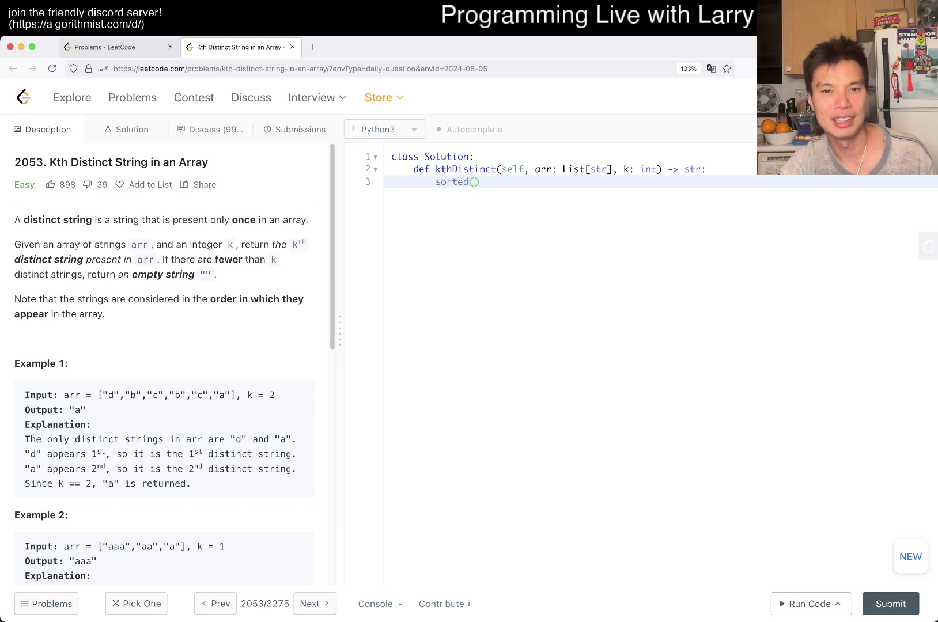
{"action": "type", "text": "collections.Counter(arr)."}
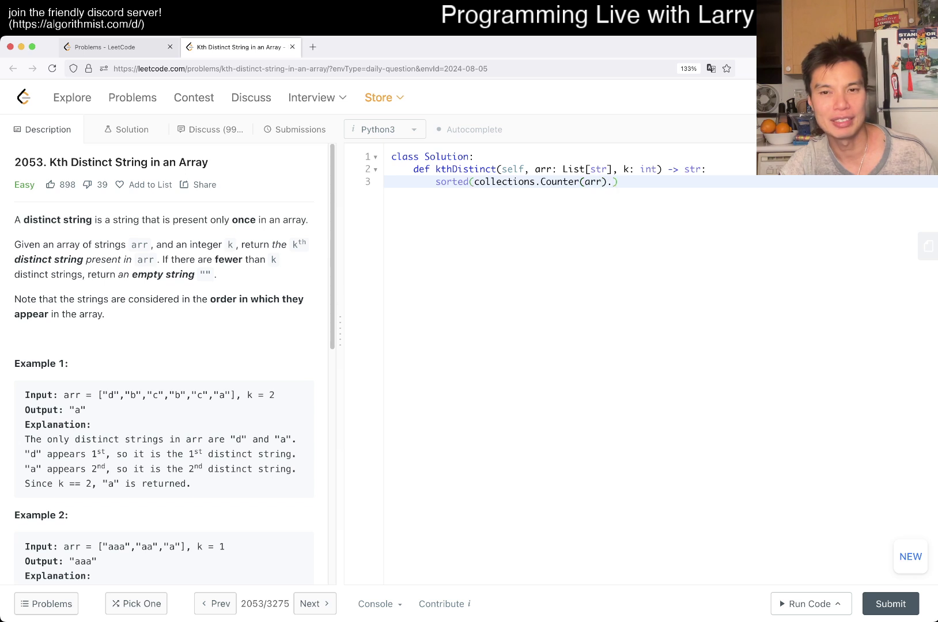
{"action": "type", "text": "keys()"}
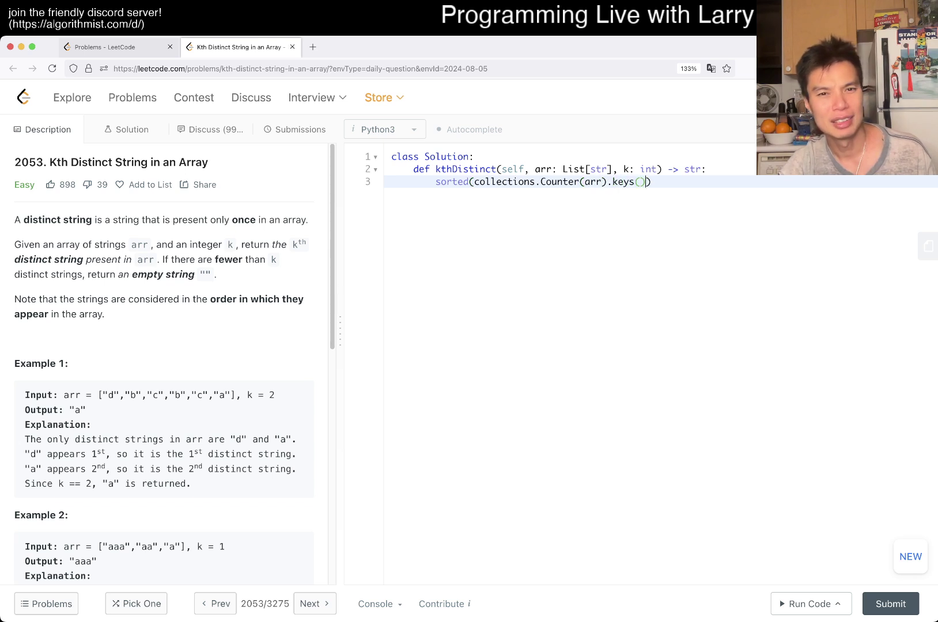
{"action": "key", "text": "BackSpace"}
{"action": "key", "text": "BackSpace"}
{"action": "key", "text": "BackSpace"}
{"action": "type", "text": "items()"}
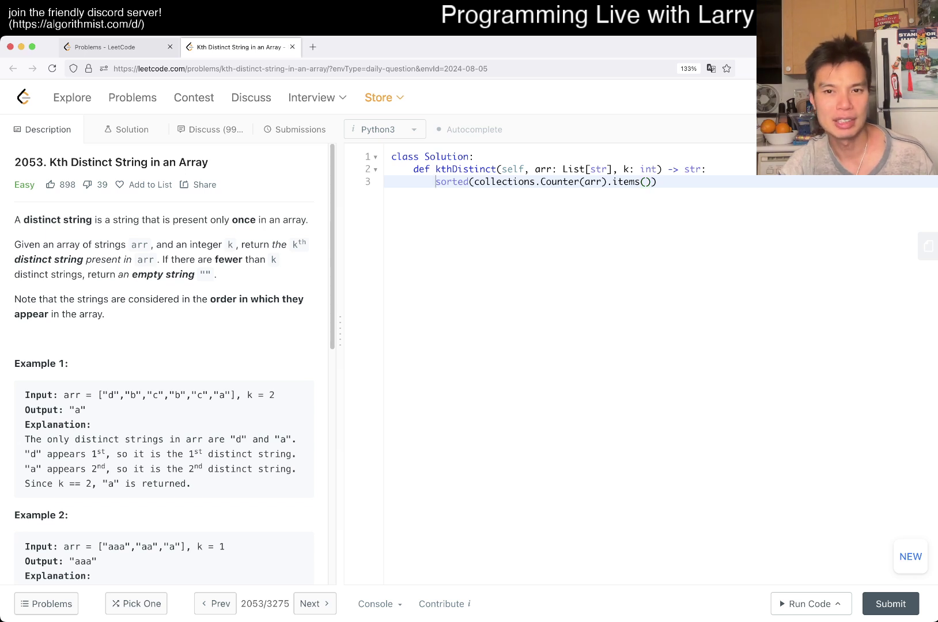
{"action": "key", "text": "Return"}
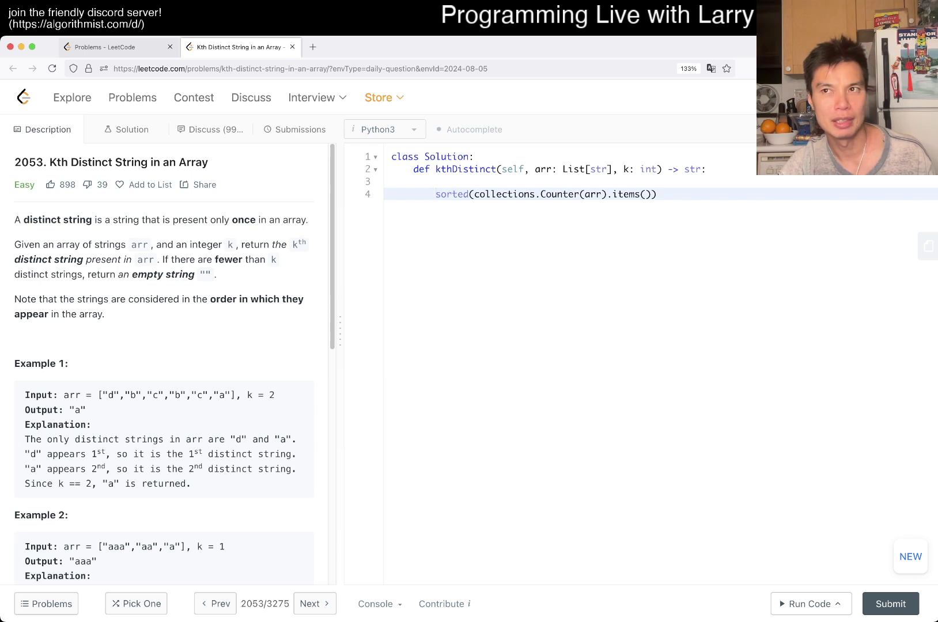
{"action": "type", "text": "for "}
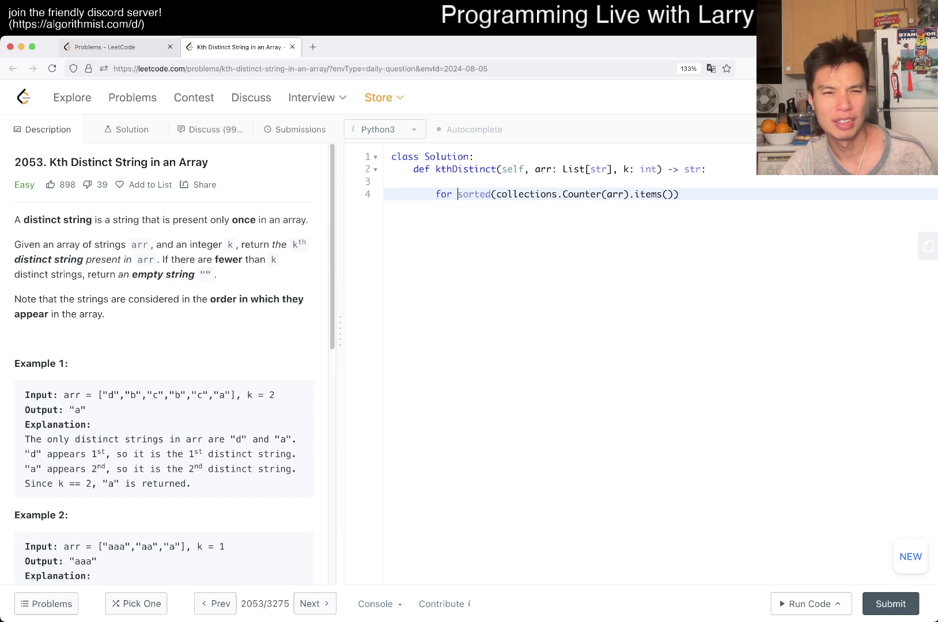
{"action": "type", "text": "k, v in"}
Step: Add count = 0 and a loop over the sorted items using key as the loop variable
{"action": "key", "text": "End"}
{"action": "type", "text": ":"}
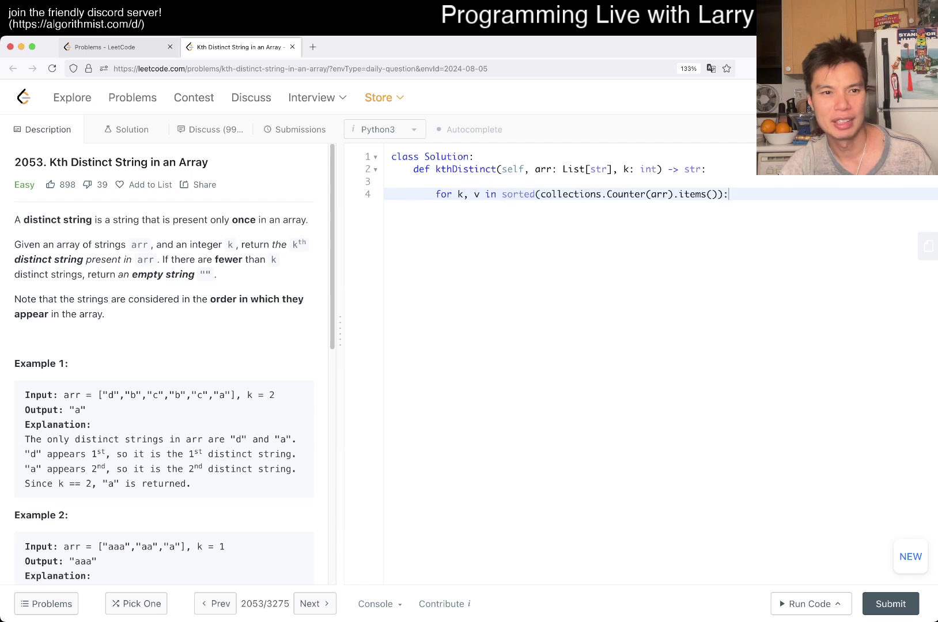
{"action": "key", "text": "Return"}
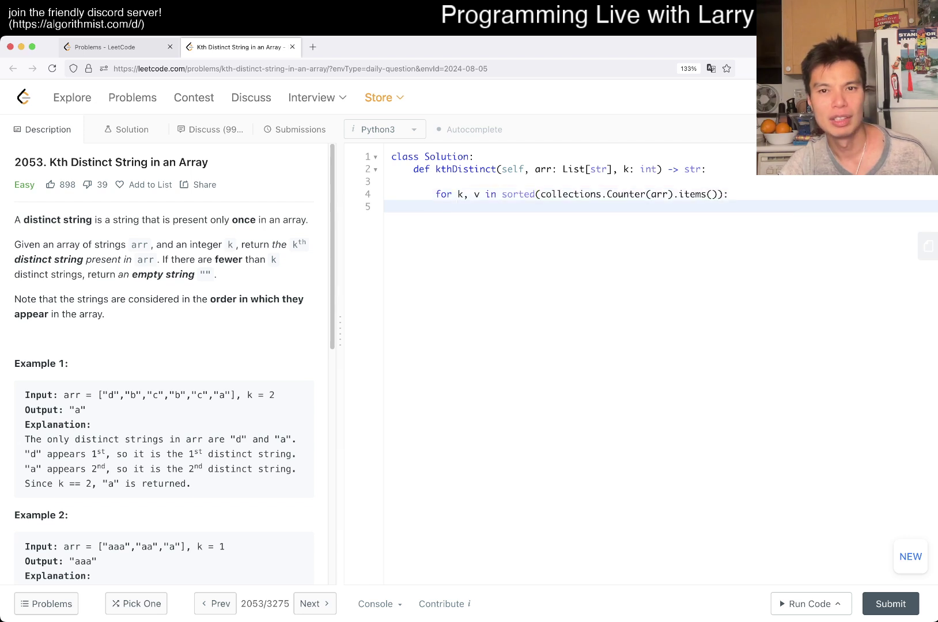
{"action": "key", "text": "Up"}
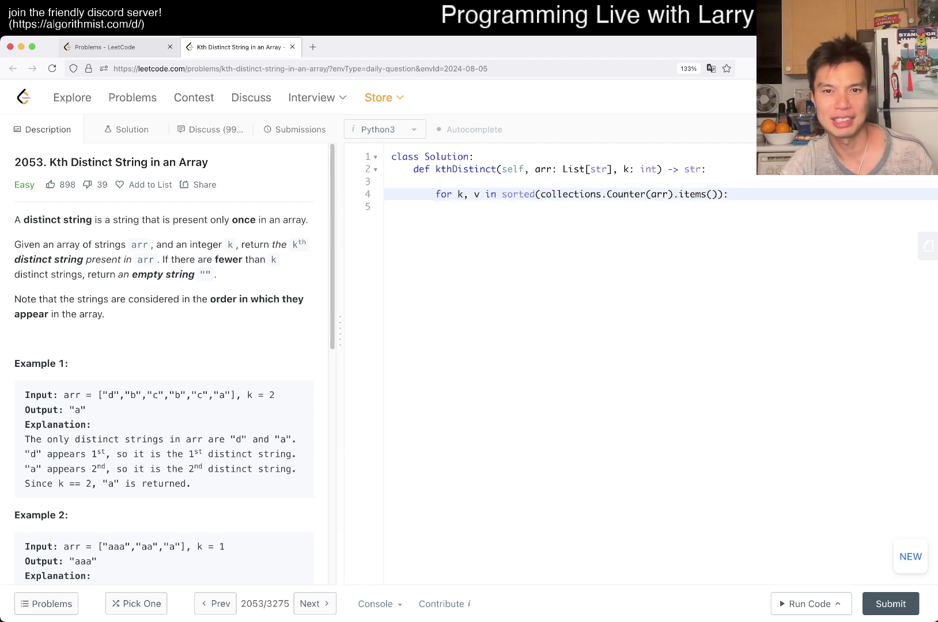
{"action": "key", "text": "Down"}
{"action": "key", "text": "Up"}
{"action": "type", "text": "ey"}
{"action": "key", "text": "Down"}
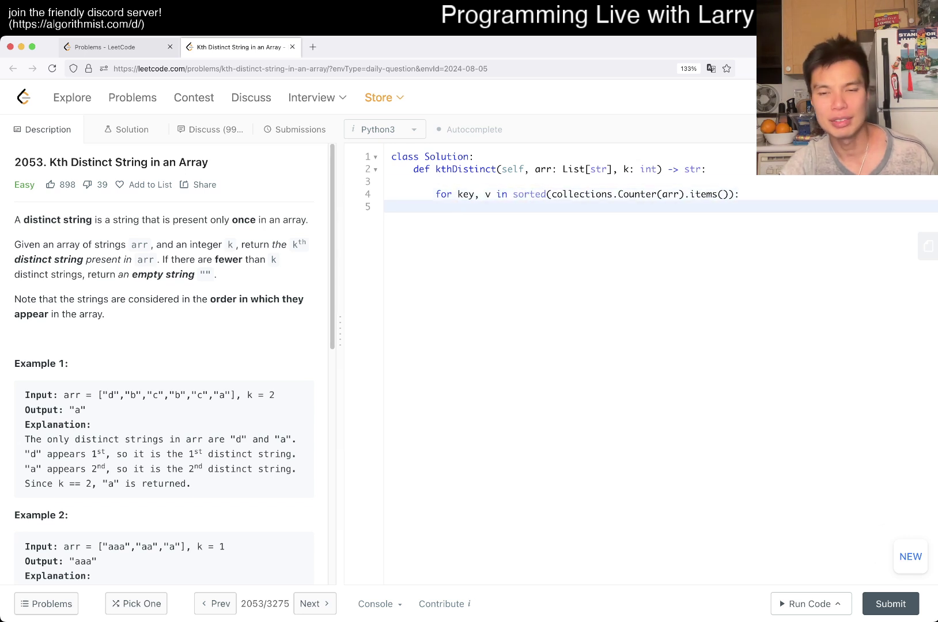
{"action": "key", "text": "Up"}
{"action": "key", "text": "Up"}
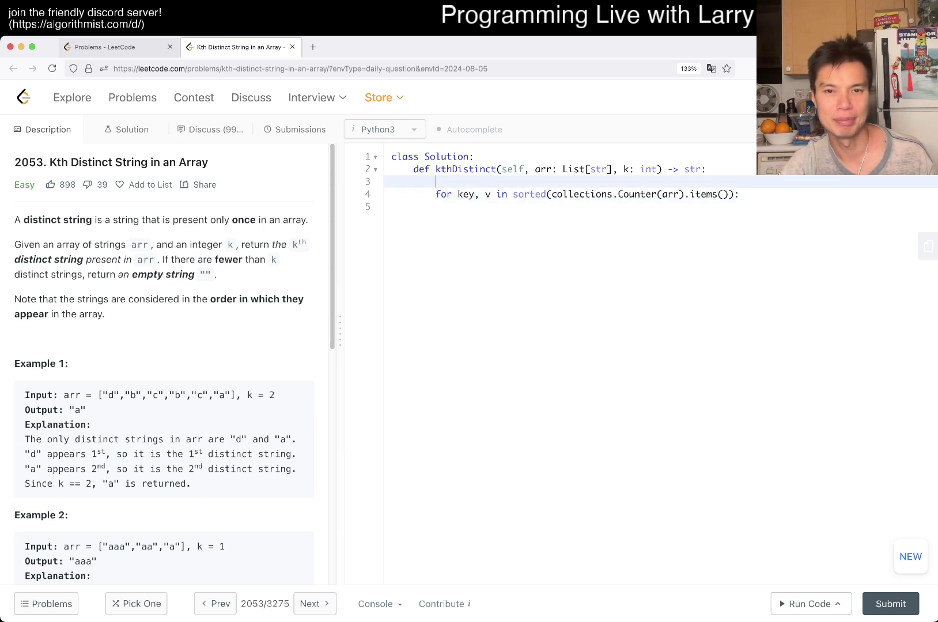
{"action": "type", "text": "count = 0"}
{"action": "key", "text": "Down"}
{"action": "key", "text": "Down"}
{"action": "type", "text": "if v == 1:"}
Step: Write the if v == 1 count check returning the kth key, then return "", and run it
{"action": "key", "text": "Return"}
{"action": "type", "text": "count += 1"}
{"action": "key", "text": "Return"}
{"action": "key", "text": "BackSpace"}
{"action": "type", "text": "if count == k:"}
{"action": "key", "text": "Return"}
{"action": "scroll", "coordinate": [175, 365], "scroll_direction": "down", "scroll_amount": 5}
{"action": "scroll", "coordinate": [174, 365], "scroll_direction": "up", "scroll_amount": 5}
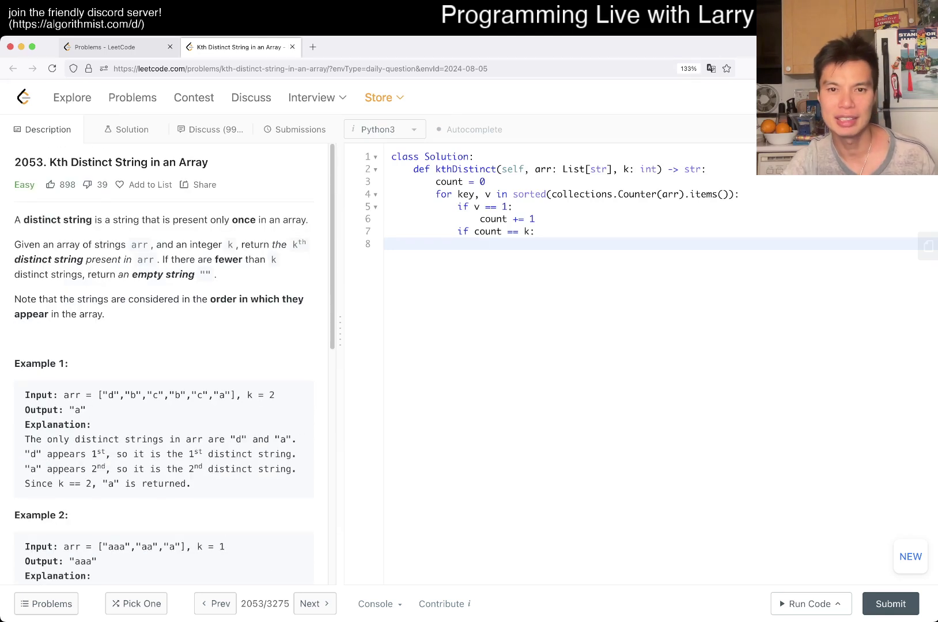
{"action": "type", "text": "return key"}
{"action": "key", "text": "Return"}
{"action": "key", "text": "BackSpace"}
{"action": "type", "text": "return \""}
{"action": "key", "text": "ctrl+apostrophe"}
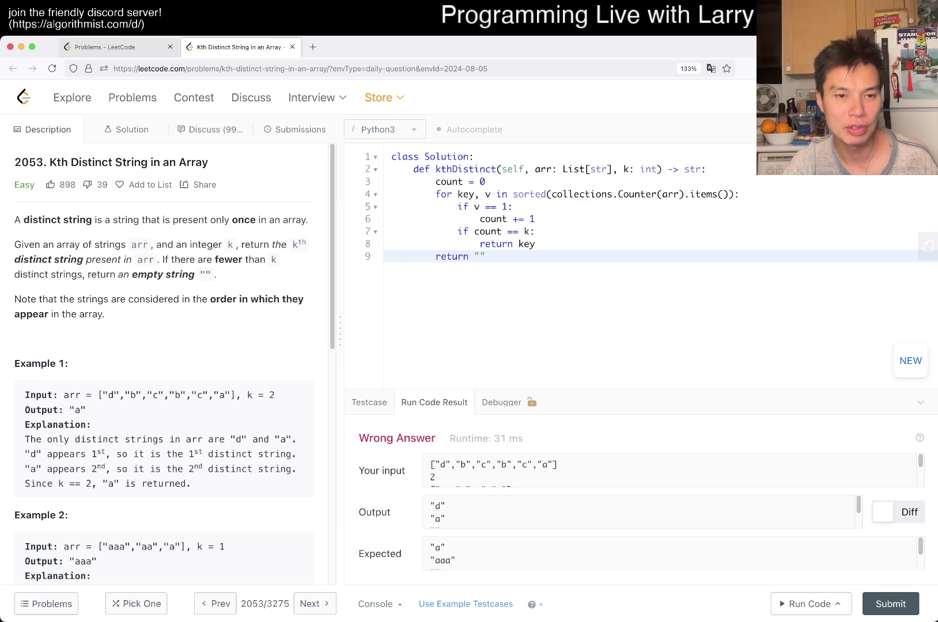
{"action": "left_click_drag", "start_coordinate": [202, 299], "coordinate": [105, 314]}
{"action": "left_click", "coordinate": [104, 314]}
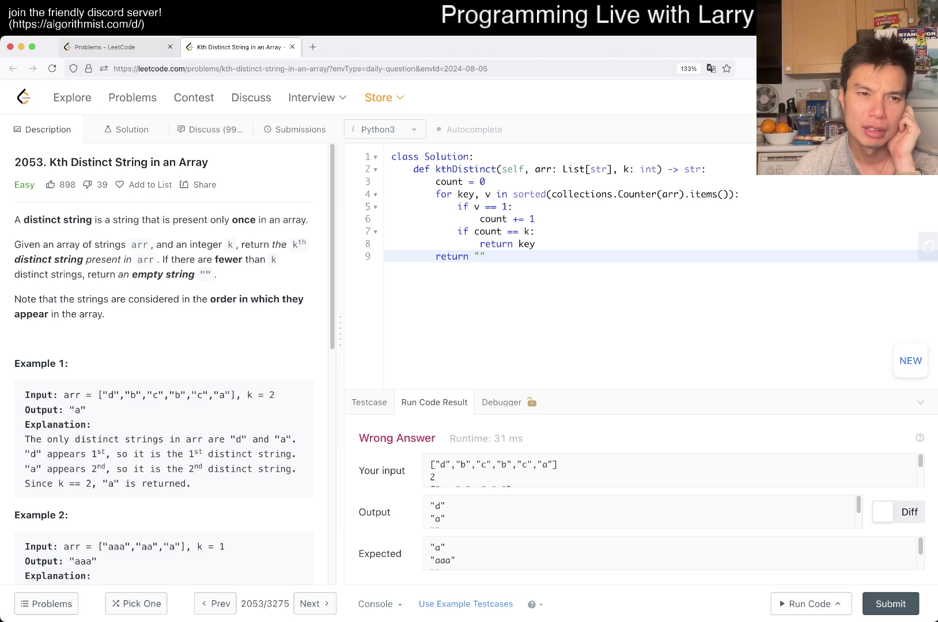
{"action": "left_click", "coordinate": [150, 185]}
{"action": "left_click", "coordinate": [143, 286]}
{"action": "left_click_drag", "start_coordinate": [105, 315], "coordinate": [41, 298]}
{"action": "left_click", "coordinate": [188, 303]}
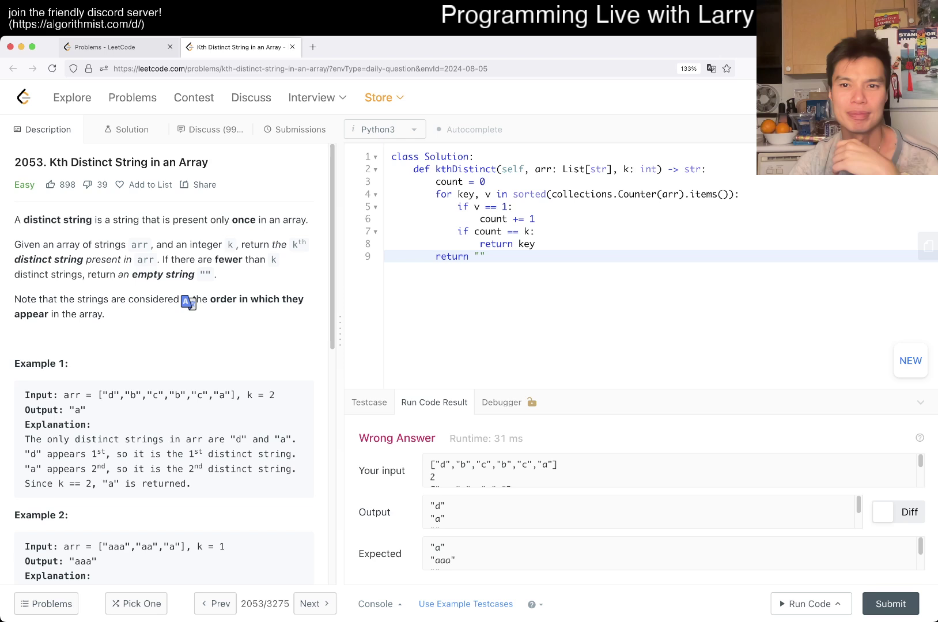
{"action": "left_click", "coordinate": [728, 195]}
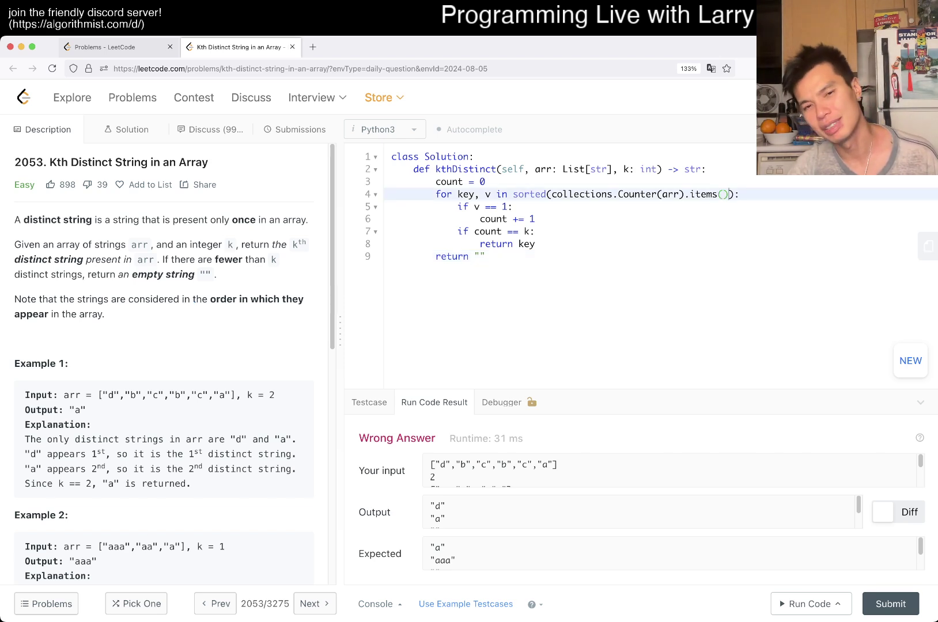
{"action": "key", "text": "super+Tab"}
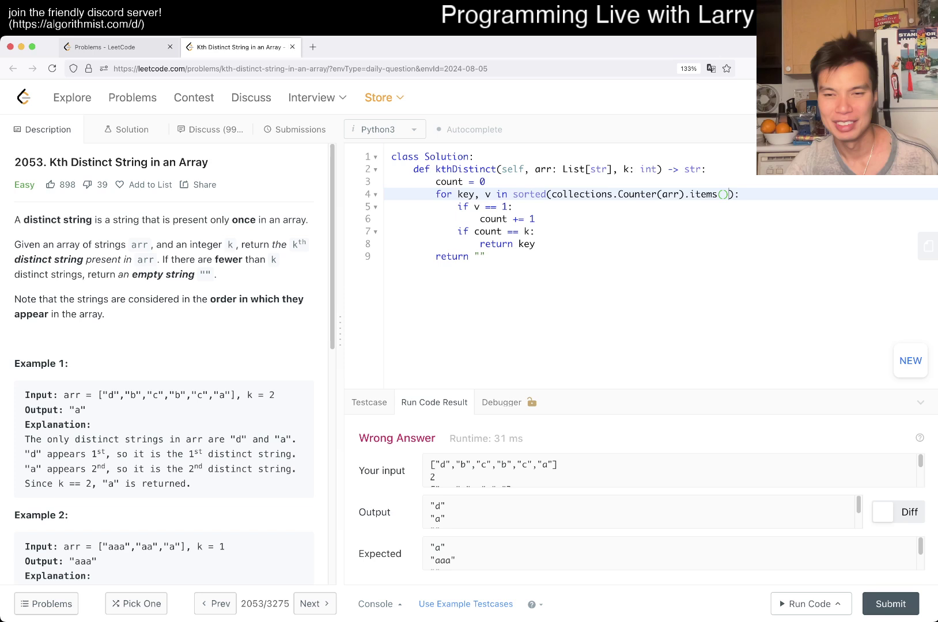
{"action": "key", "text": "super+Tab"}
{"action": "key", "text": "Up"}
{"action": "key", "text": "Up"}
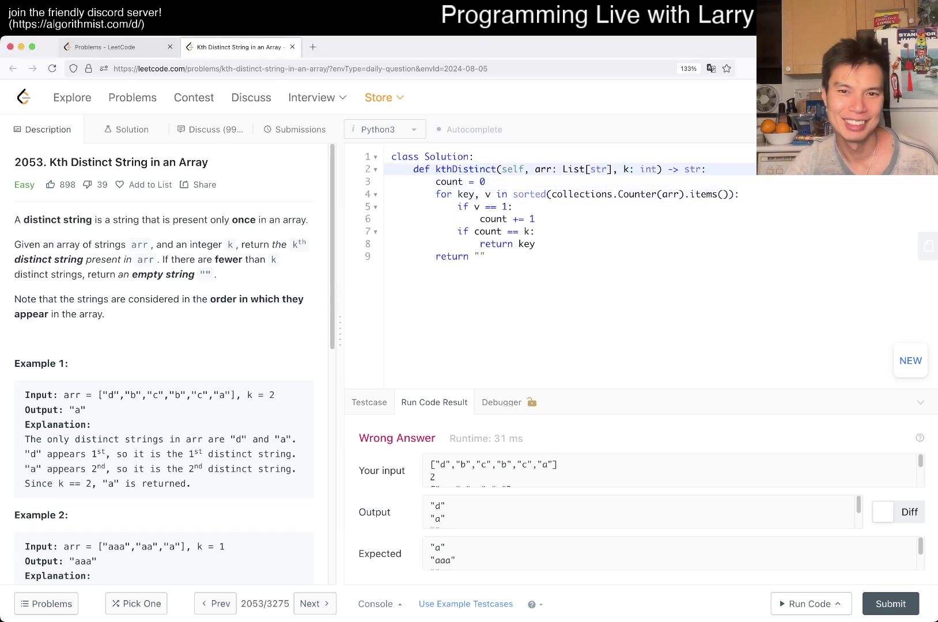
{"action": "key", "text": "Down"}
{"action": "key", "text": "Down"}
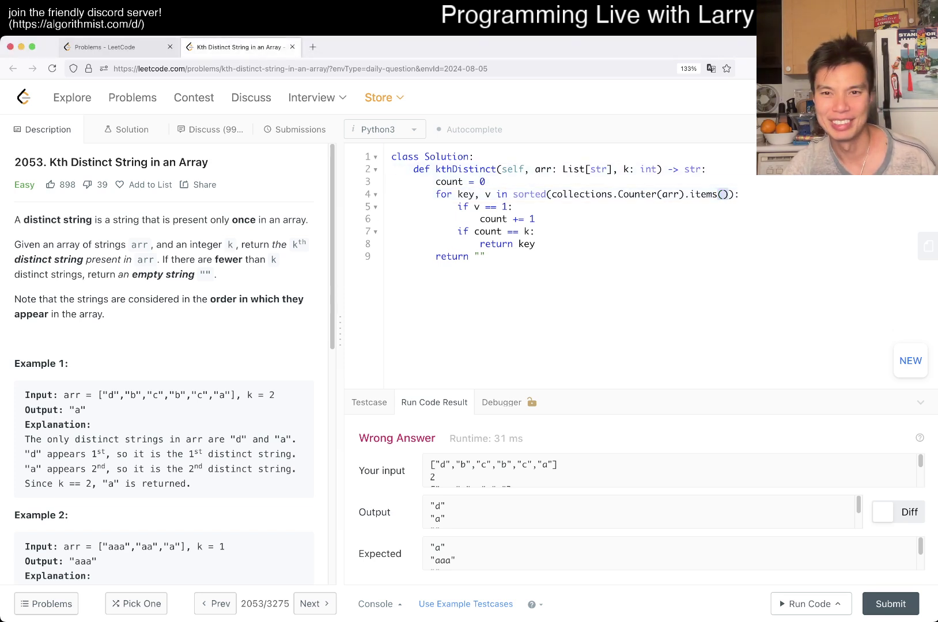
Step: Insert a blank line above count = 0 for a lookup table
{"action": "key", "text": "shift+alt+Left"}
{"action": "key", "text": "shift+alt+Left"}
{"action": "key", "text": "shift+alt+Left"}
{"action": "key", "text": "shift+alt+Left"}
{"action": "key", "text": "Right"}
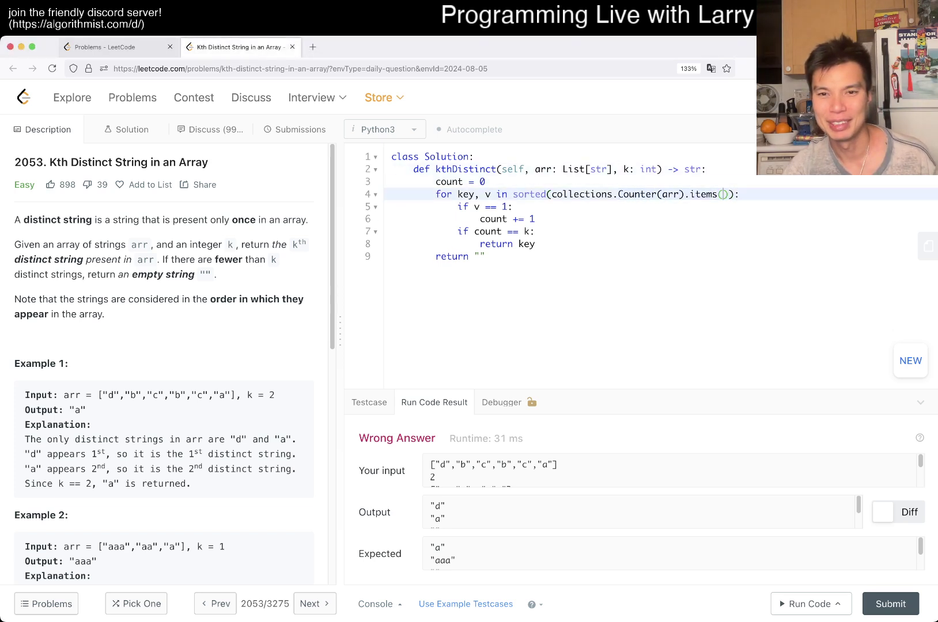
{"action": "key", "text": "Left"}
{"action": "key", "text": "Left"}
{"action": "key", "text": "Left"}
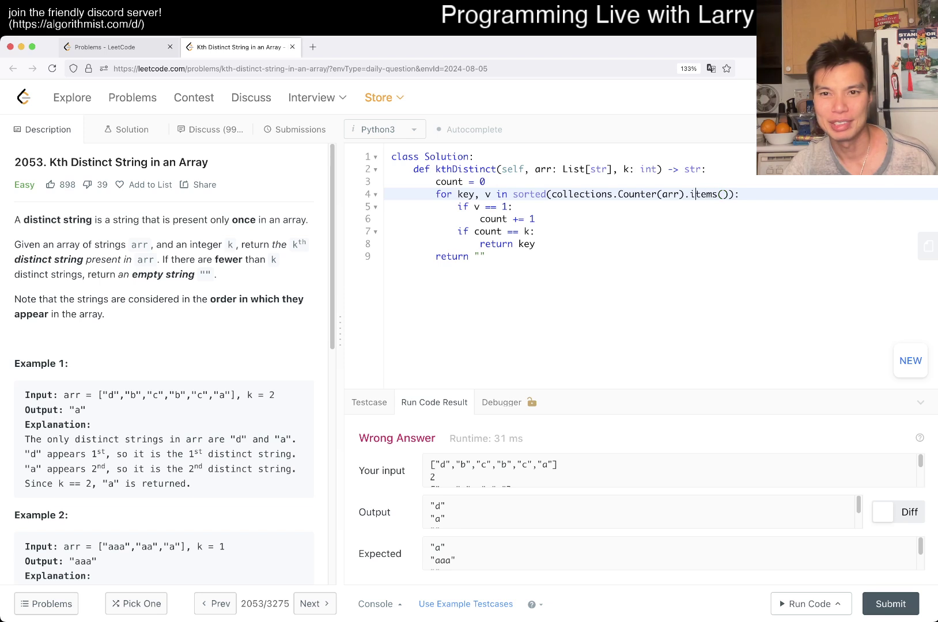
{"action": "key", "text": "Up"}
{"action": "key", "text": "Up"}
{"action": "key", "text": "End"}
{"action": "key", "text": "Return"}
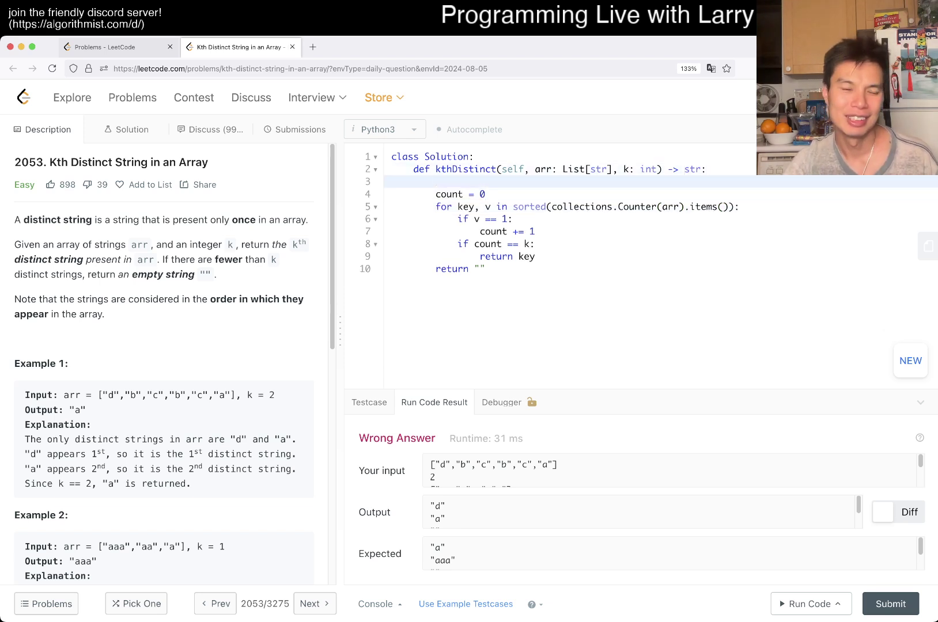
{"action": "type", "text": "lookup = {"}
Step: Build the lookup dictionary of first indices from enumerate(arr)
{"action": "key", "text": "End"}
{"action": "key", "text": "Return"}
{"action": "type", "text": "for"}
{"action": "key", "text": "BackSpace"}
{"action": "key", "text": "BackSpace"}
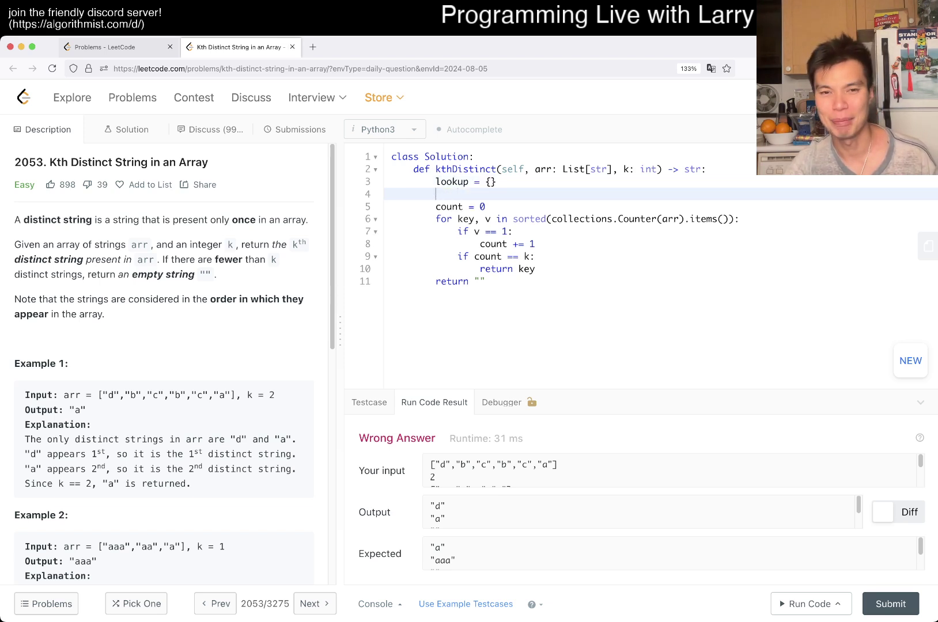
{"action": "key", "text": "Up"}
{"action": "key", "text": "End"}
{"action": "key", "text": "BackSpace"}
{"action": "key", "text": "BackSpace"}
{"action": "type", "text": "enumerate(arr"}
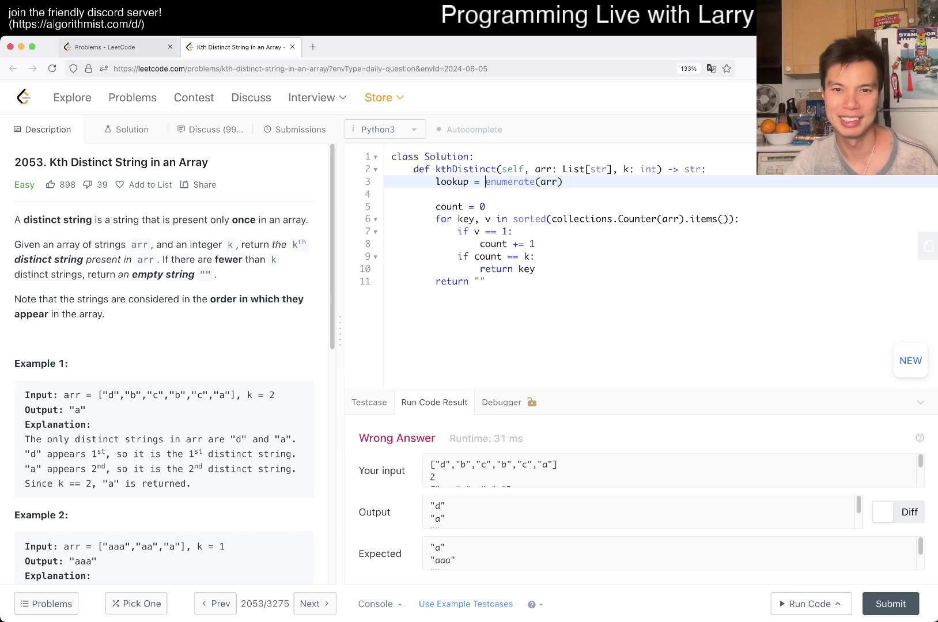
{"action": "key", "text": "ctrl+Left"}
{"action": "type", "text": "for in "}
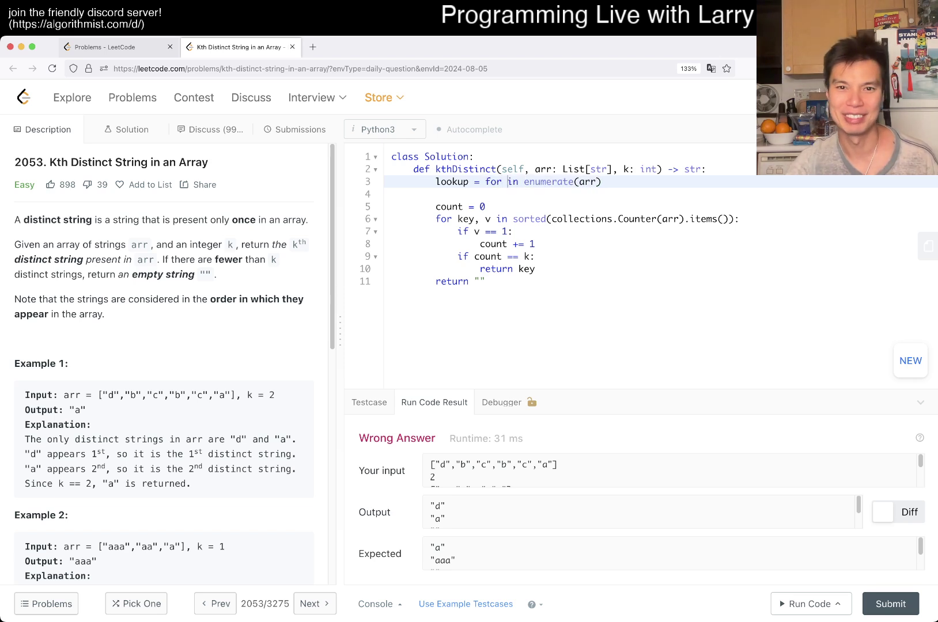
{"action": "type", "text": "index, x "}
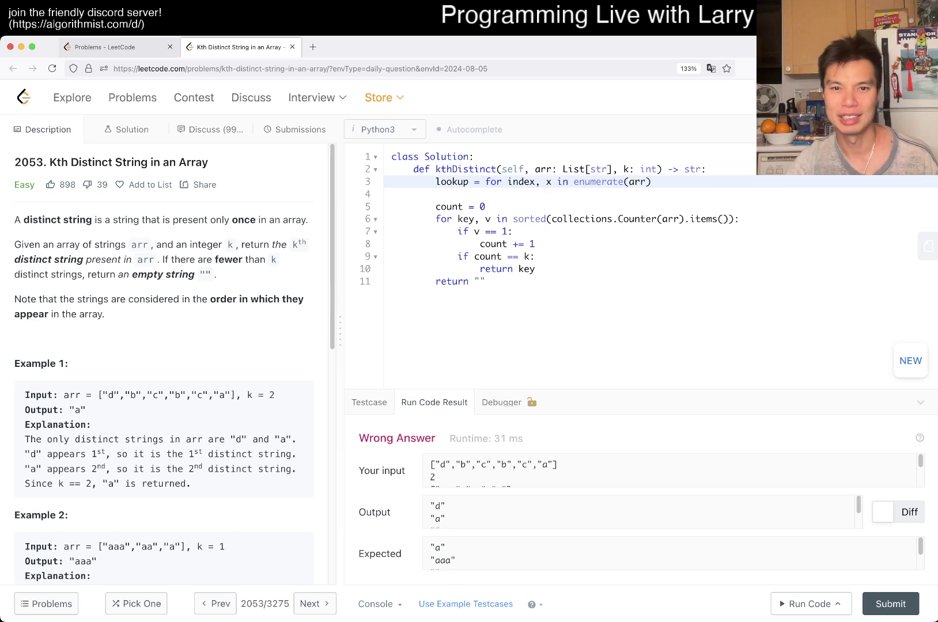
{"action": "type", "text": "{x: index "}
{"action": "type", "text": "}"}
Step: Add key=lambda x: lookup[x] to the sorted() call and run the examples
{"action": "key", "text": "Down"}
{"action": "key", "text": "Down"}
{"action": "key", "text": "Down"}
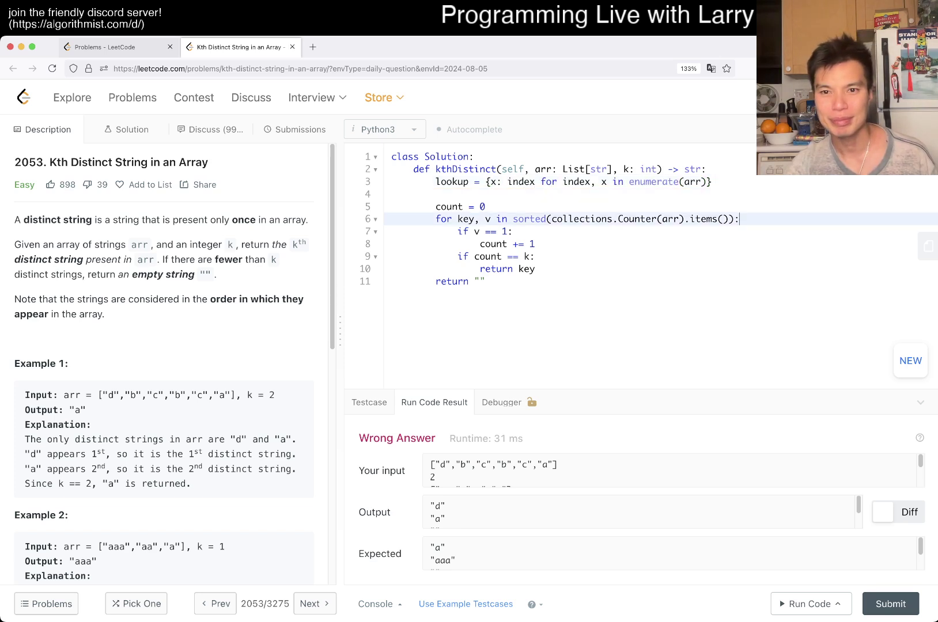
{"action": "key", "text": "Left"}
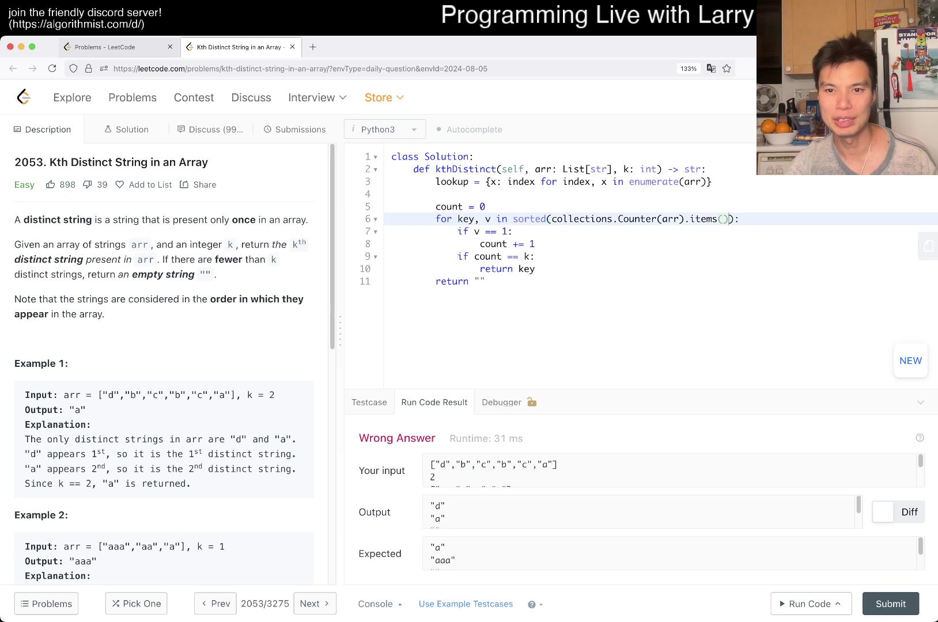
{"action": "type", "text": ", lambda"}
{"action": "key", "text": "BackSpace"}
{"action": "key", "text": "BackSpace"}
{"action": "key", "text": "BackSpace"}
{"action": "type", "text": "key=lambda x: "}
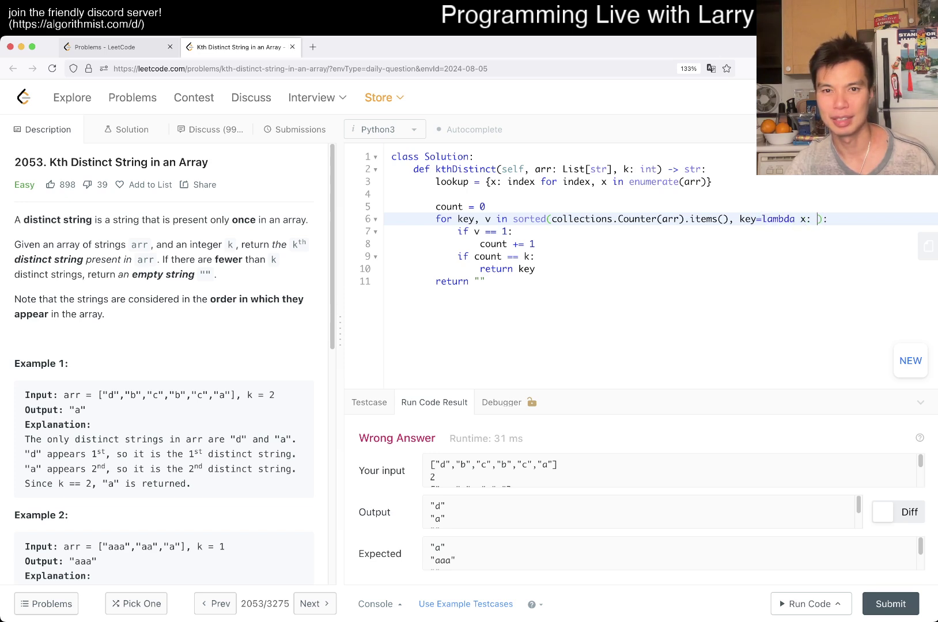
{"action": "type", "text": "lookup[x"}
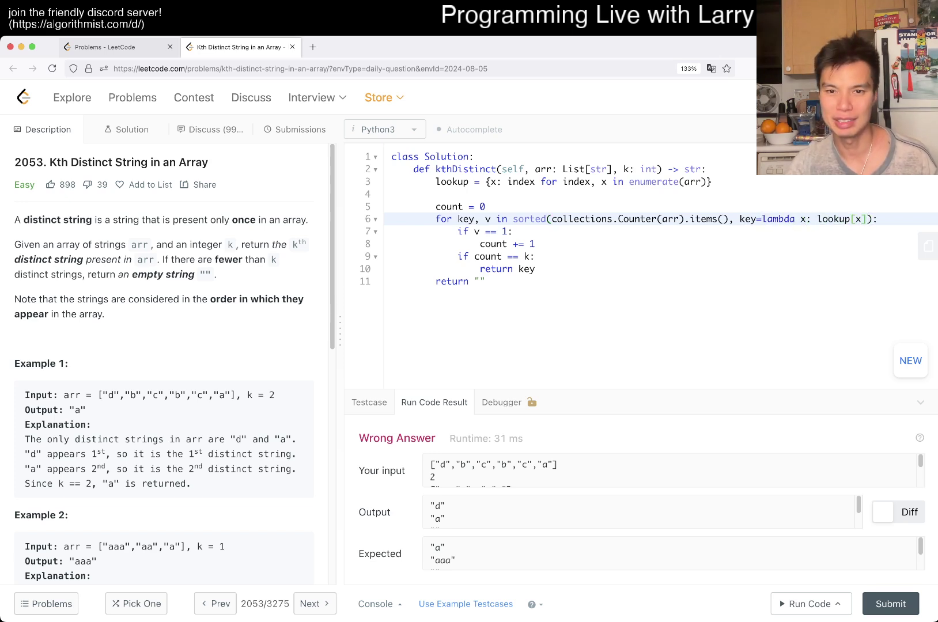
{"action": "key", "text": "ctrl+apostrophe"}
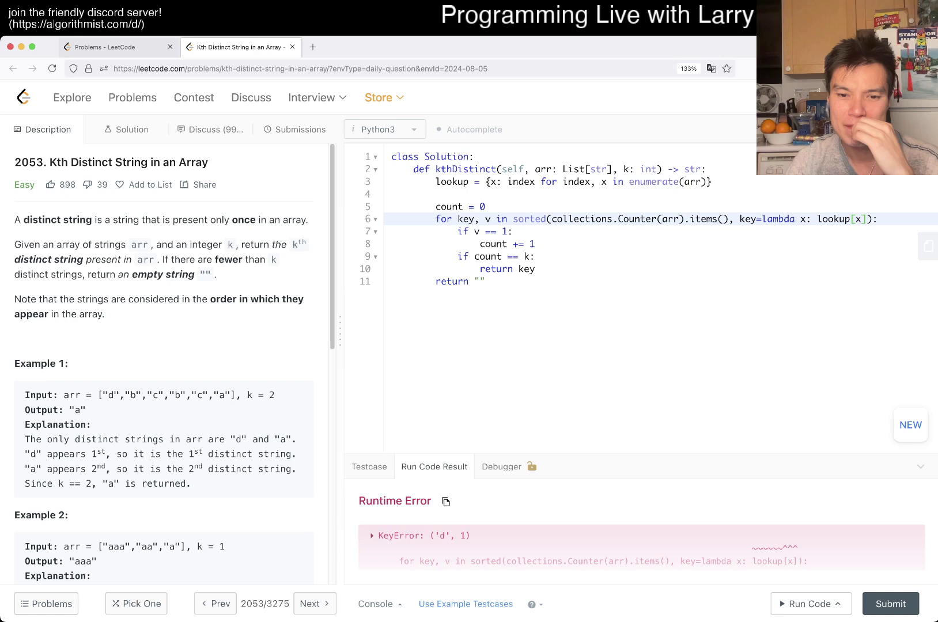
Step: Check the KeyError, rerun with lookup[x[0]] as the sort key, and submit
{"action": "left_click", "coordinate": [371, 535]}
{"action": "left_click", "coordinate": [372, 428]}
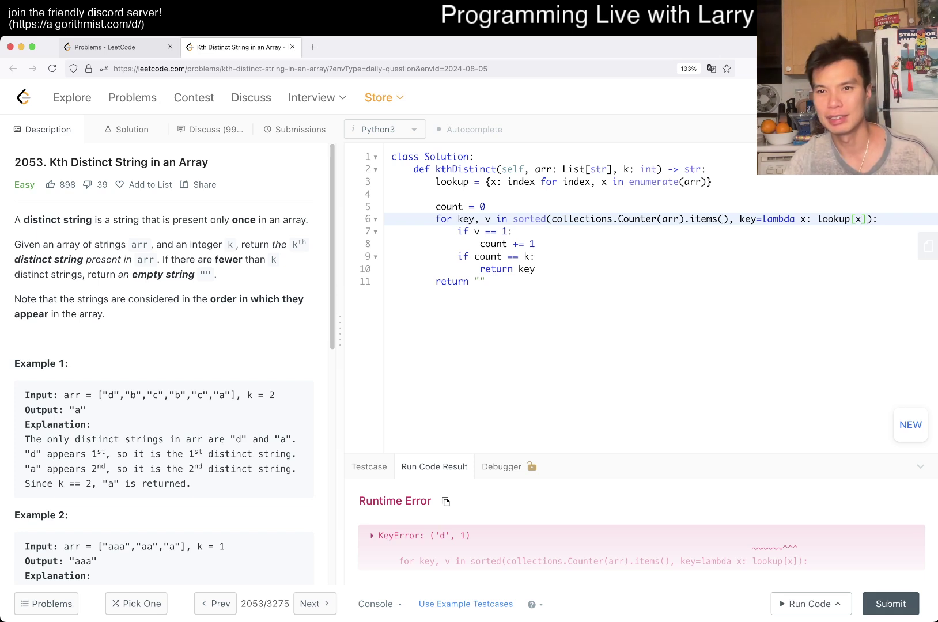
{"action": "type", "text": "[0"}
{"action": "key", "text": "ctrl+'"}
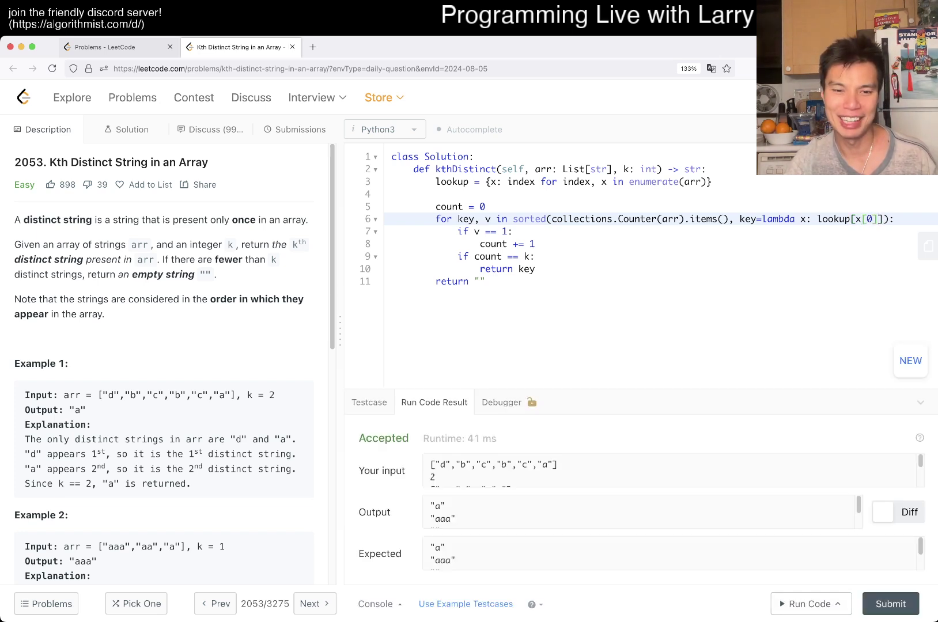
{"action": "key", "text": "super+Tab"}
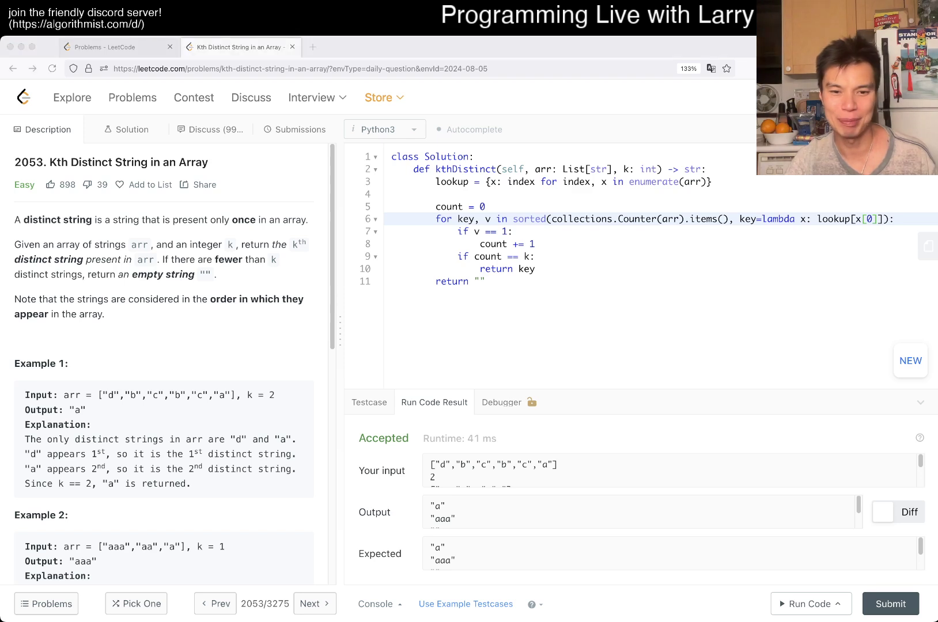
{"action": "key", "text": "super+Tab"}
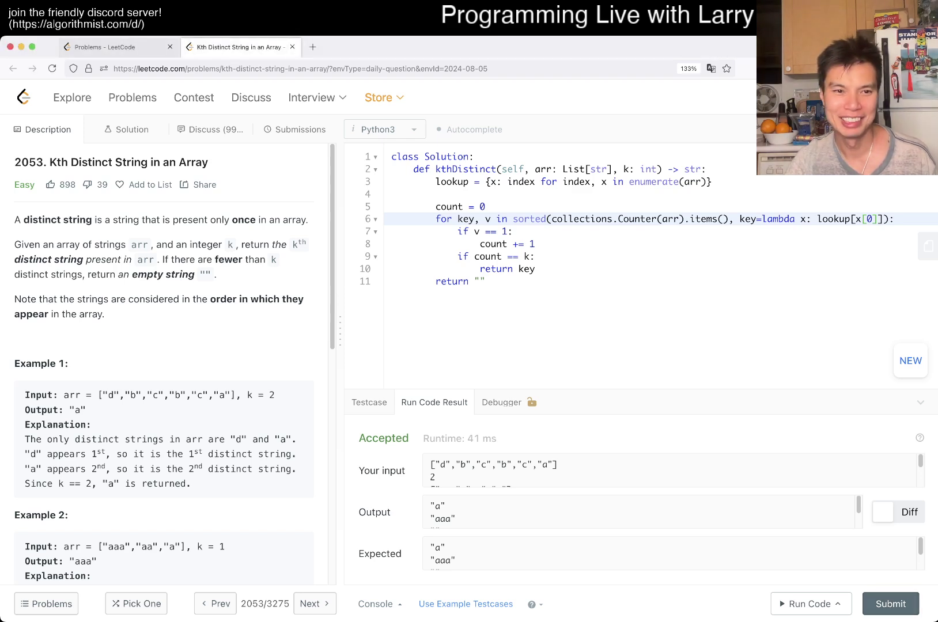
{"action": "left_click", "coordinate": [891, 604]}
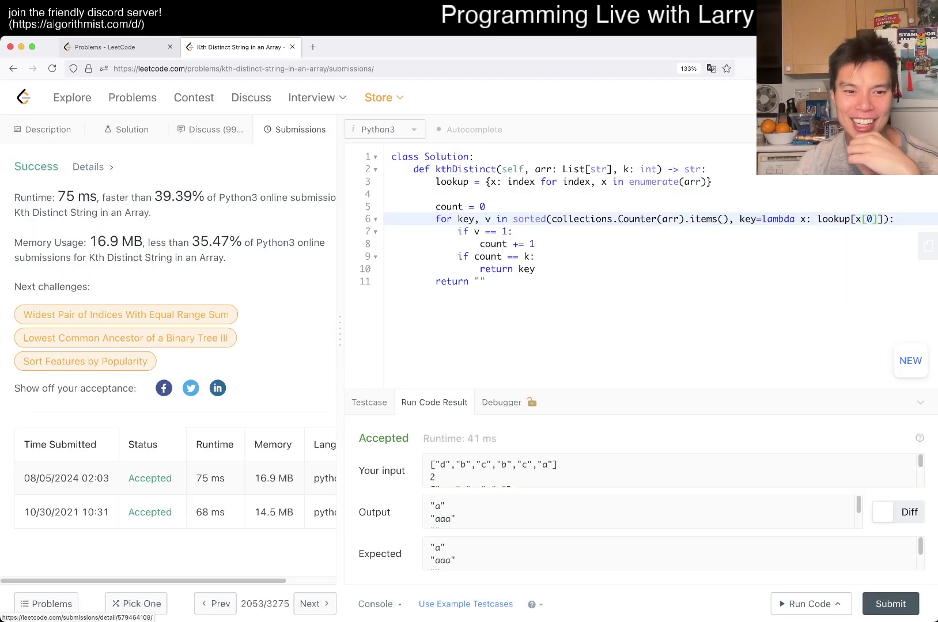
{"action": "left_click", "coordinate": [150, 512]}
{"action": "scroll", "coordinate": [469, 352], "scroll_direction": "down", "scroll_amount": 10}
{"action": "scroll", "coordinate": [469, 352], "scroll_direction": "down", "scroll_amount": 5}
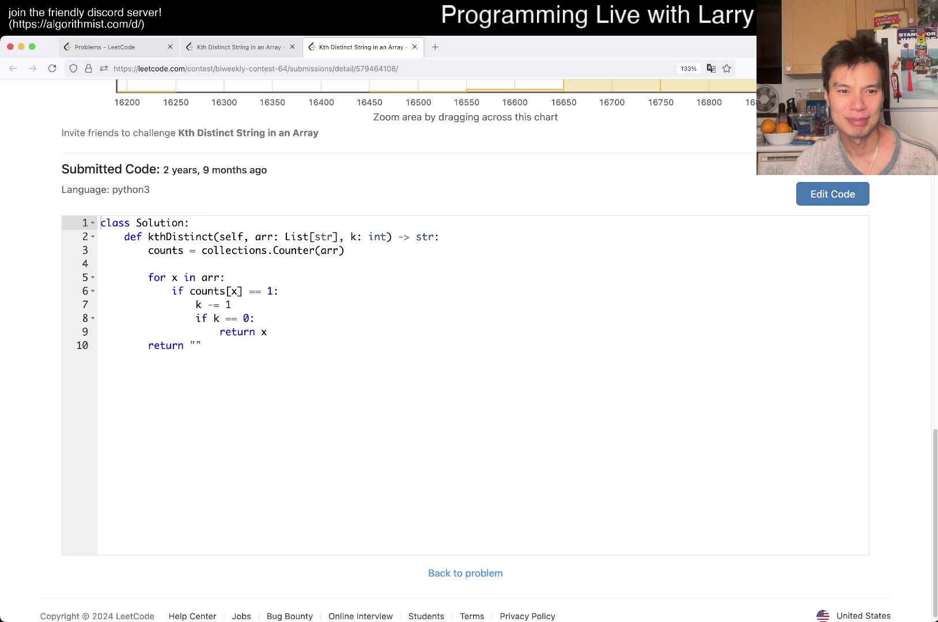
{"action": "left_click", "coordinate": [154, 290]}
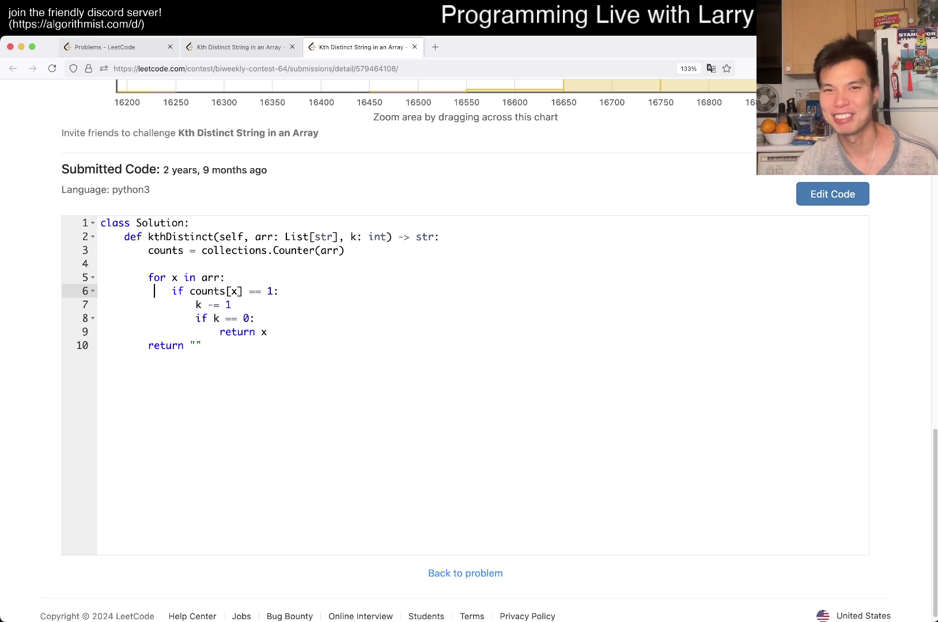
{"action": "key", "text": "super+w"}
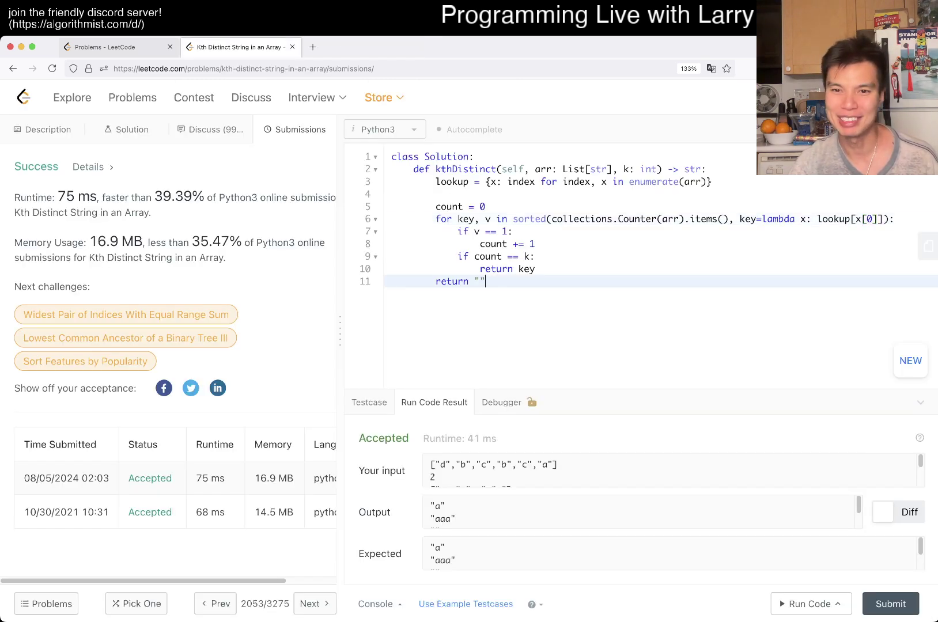
Step: Show the Description and highlight 'order in which they appear' and 'sorted' in the code
{"action": "double_click", "coordinate": [529, 220]}
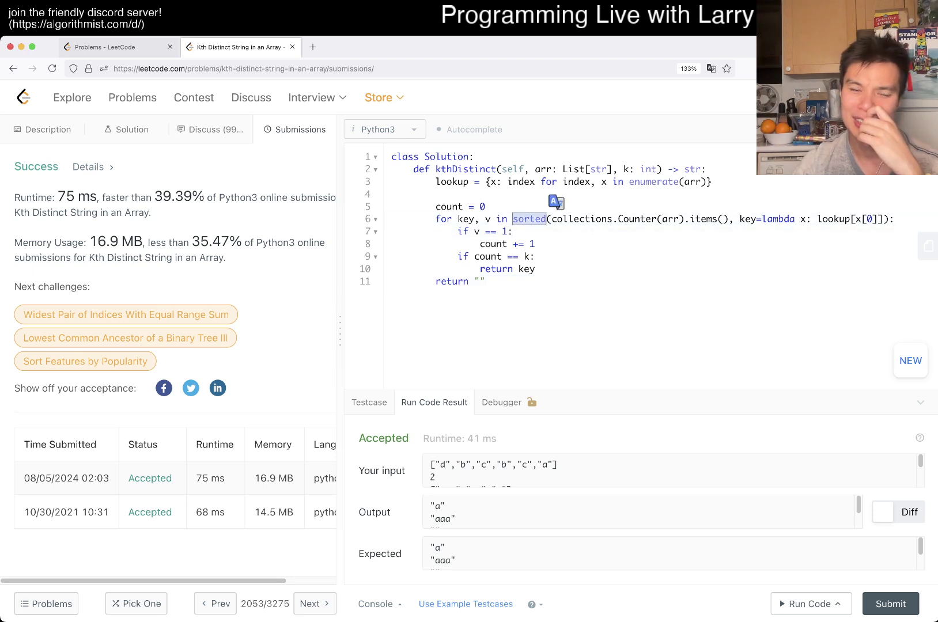
{"action": "left_click", "coordinate": [41, 129]}
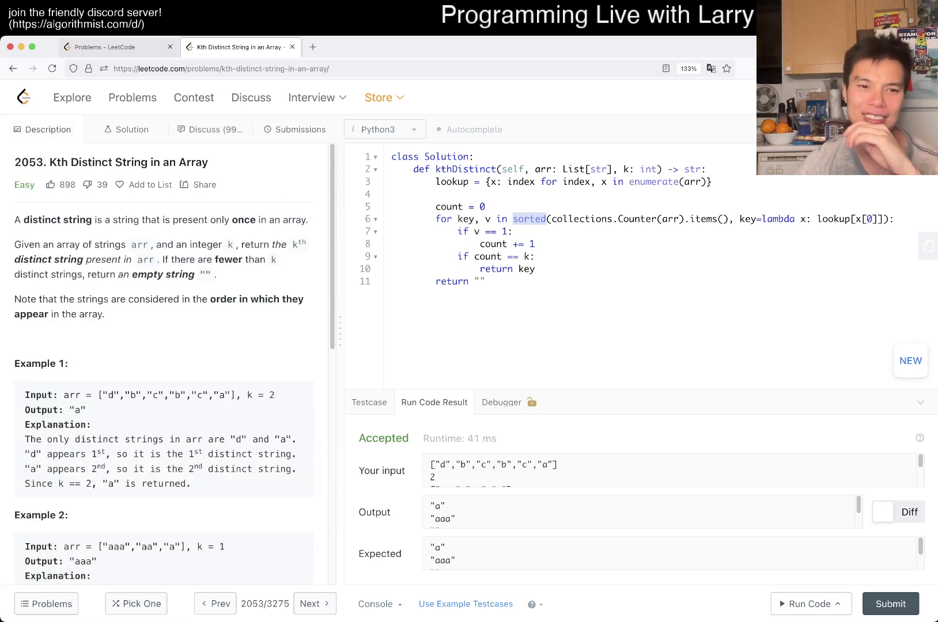
{"action": "left_click_drag", "start_coordinate": [211, 298], "coordinate": [49, 315]}
{"action": "double_click", "coordinate": [529, 219]}
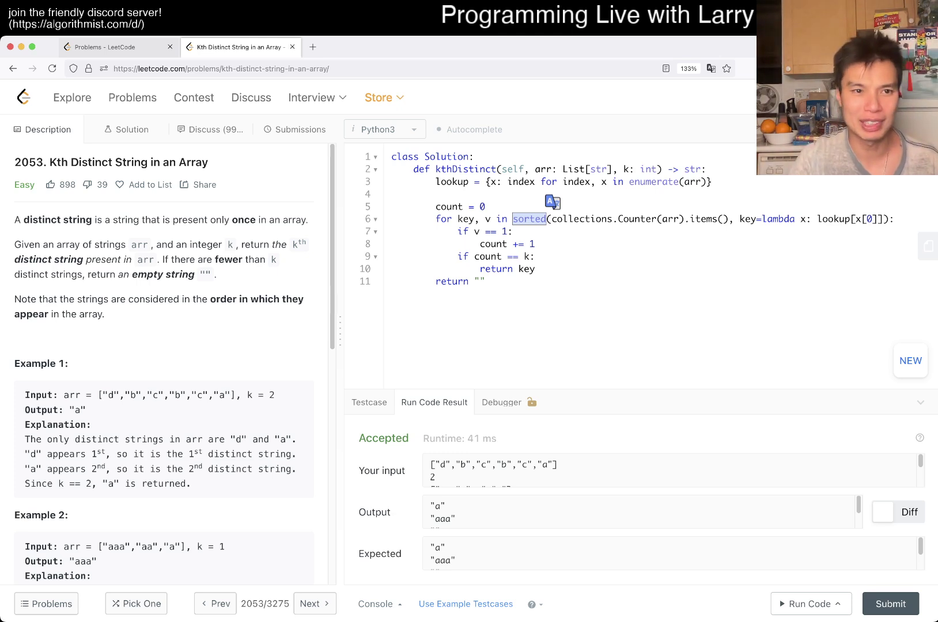
Step: Open and close Add to List, highlight the Example 1 input, and reselect 'sorted'
{"action": "left_click", "coordinate": [145, 185]}
{"action": "left_click", "coordinate": [56, 298]}
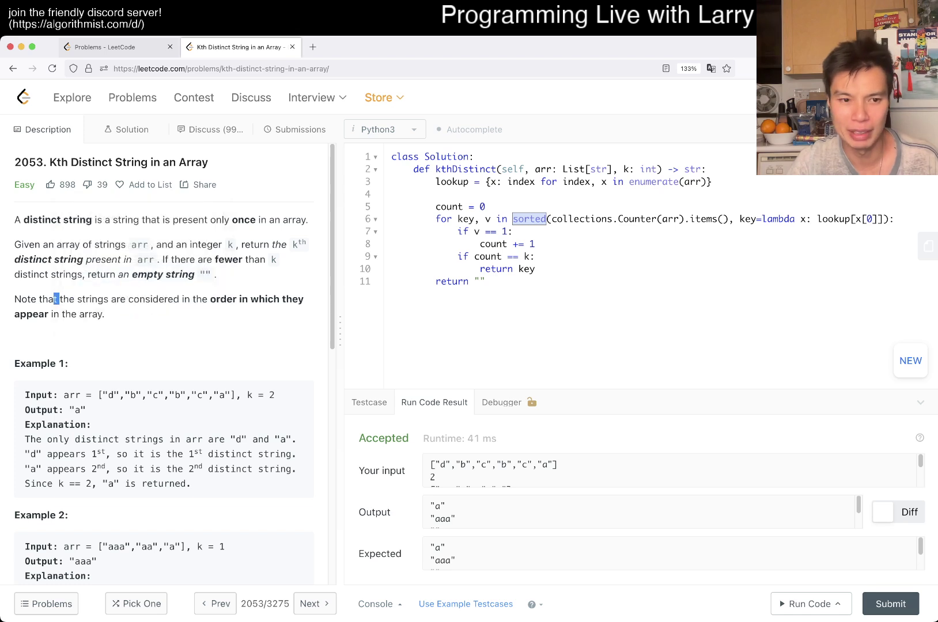
{"action": "left_click_drag", "start_coordinate": [103, 395], "coordinate": [203, 395]}
{"action": "left_click", "coordinate": [486, 281]}
{"action": "double_click", "coordinate": [529, 219]}
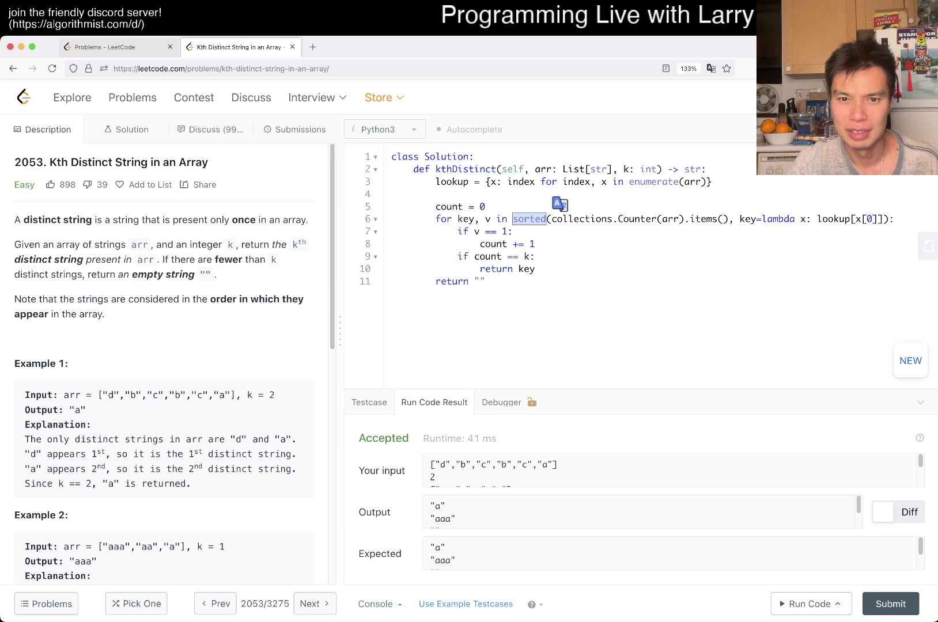
{"action": "key", "text": "Down"}
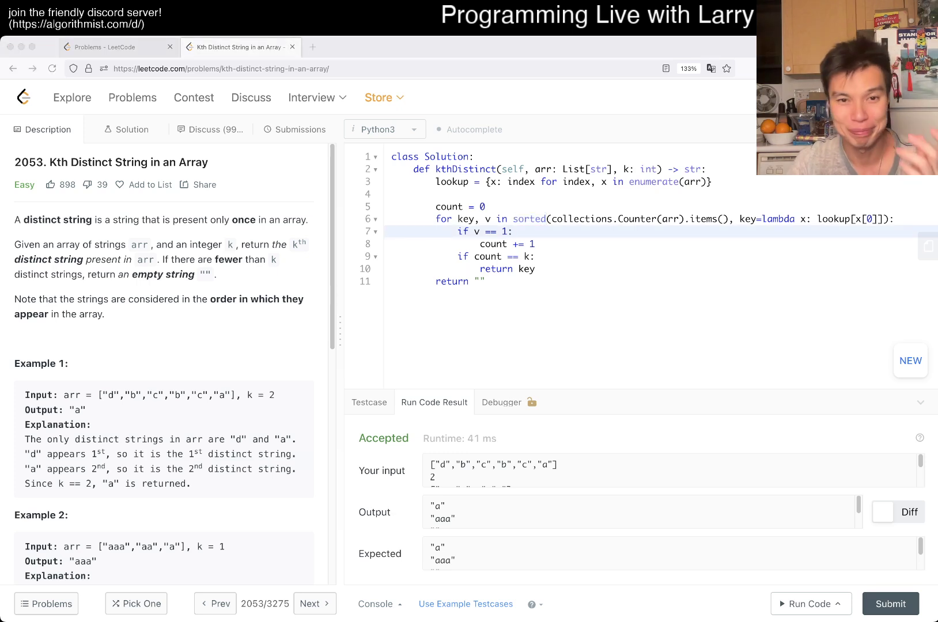